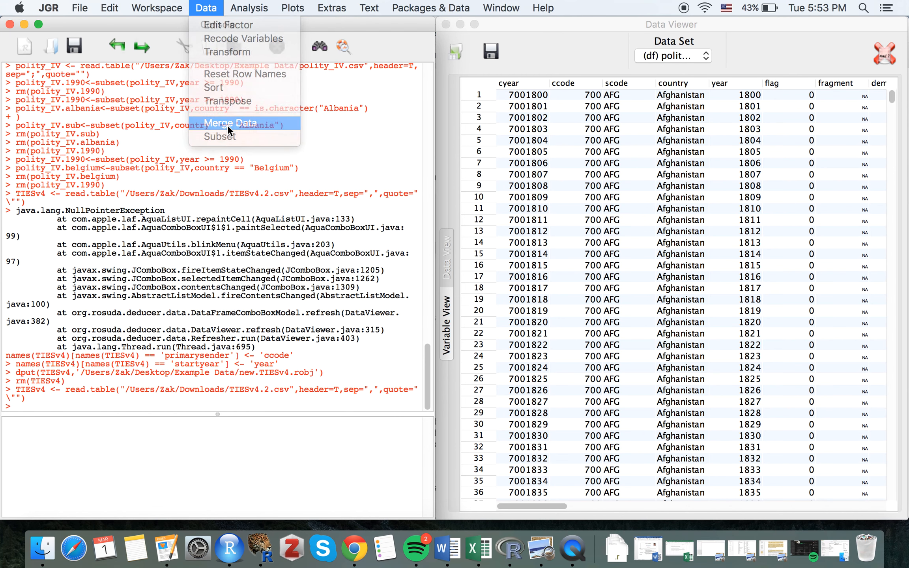
# Set up a merge with TIESv4 as the first data frame and polity_IV as the second, named data.merged.
pyautogui.click(351, 243)
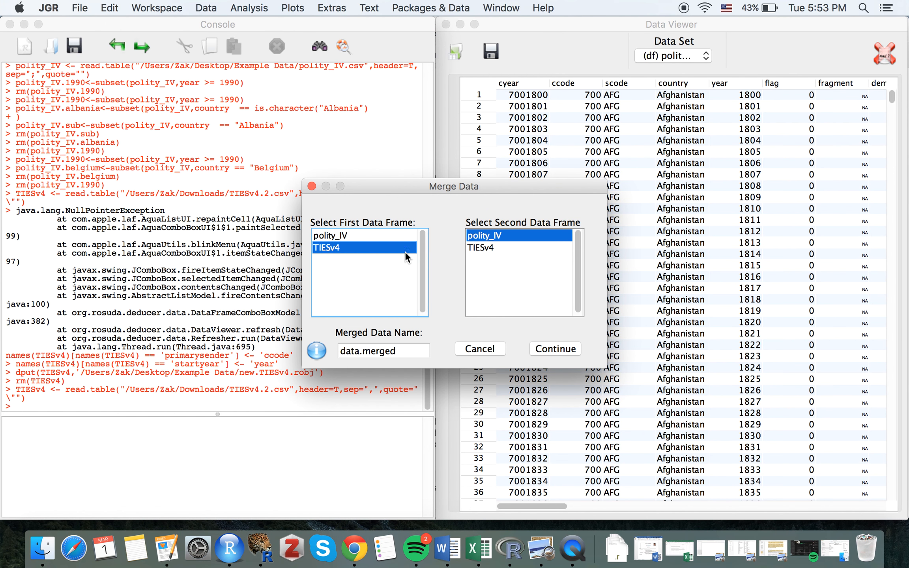
pyautogui.click(410, 350)
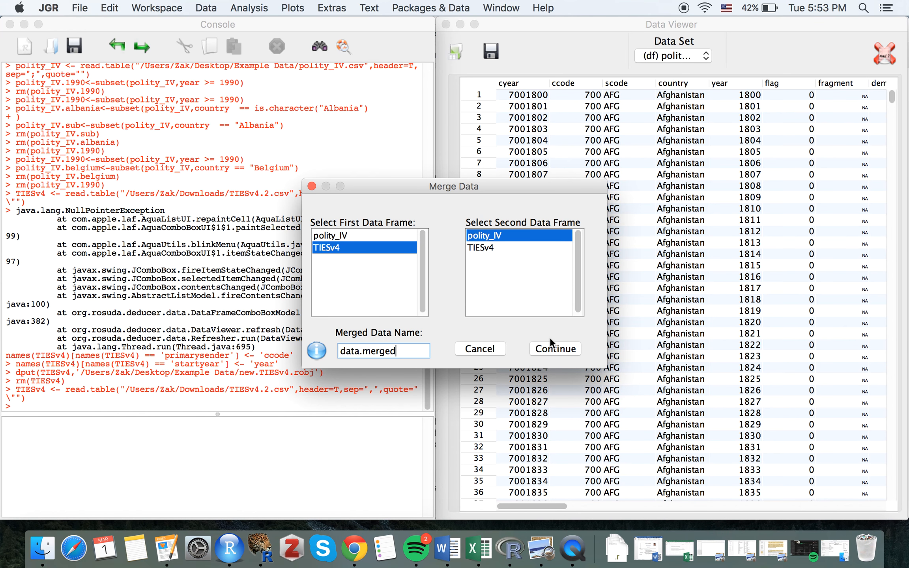
pyautogui.click(557, 346)
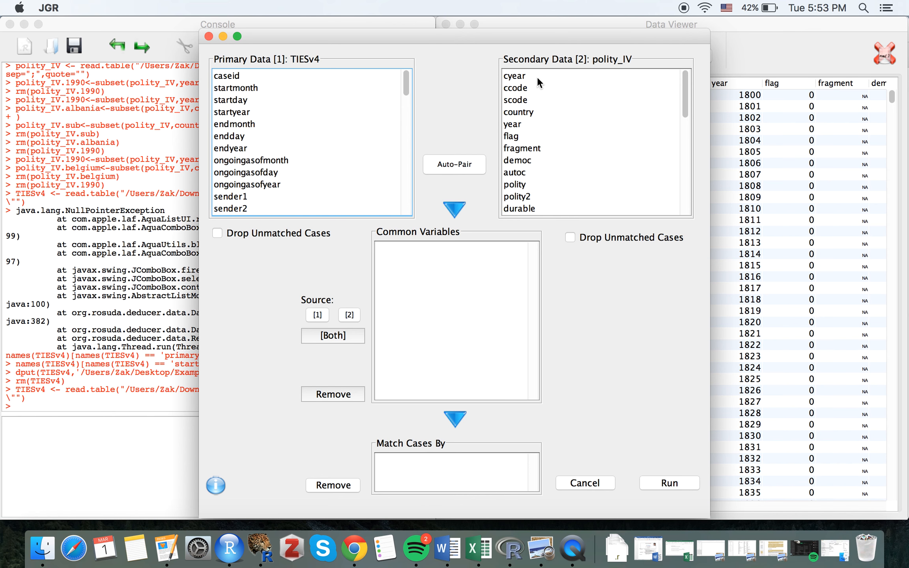
# Compare ccode and year in polity_IV with primarysender and startyear in TIESv4, and cancel the merge.
pyautogui.click(525, 87)
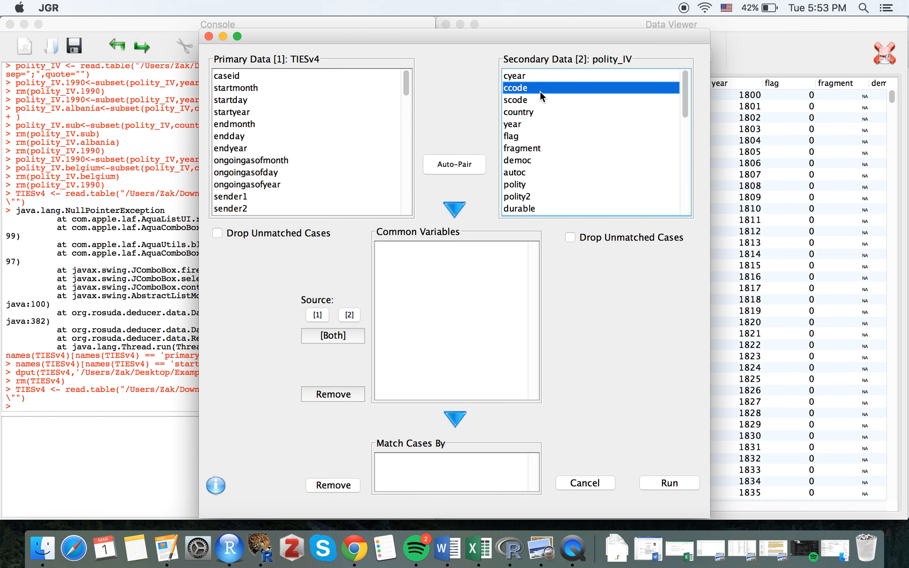
pyautogui.click(524, 123)
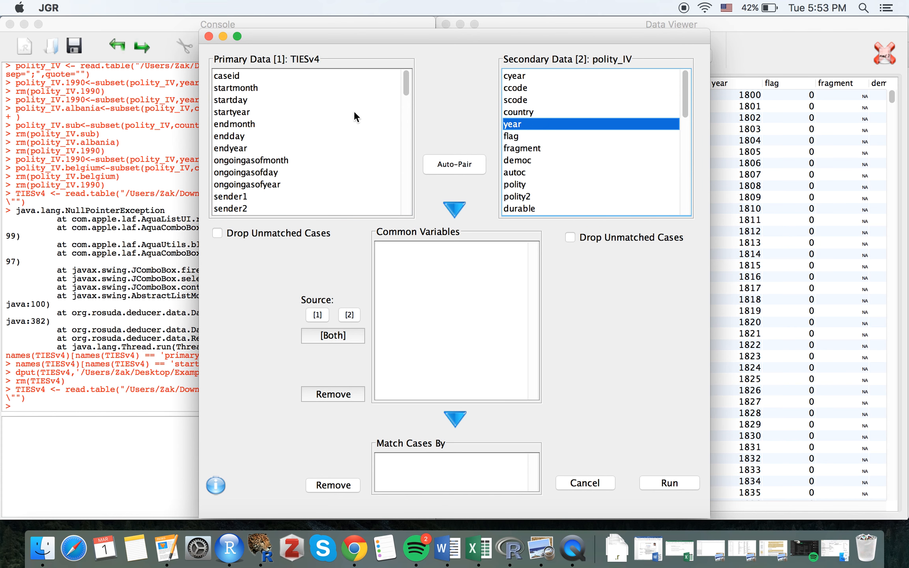
pyautogui.scroll(-6, 295, 139)
pyautogui.scroll(1, 295, 139)
pyautogui.scroll(5, 296, 139)
pyautogui.click(244, 113)
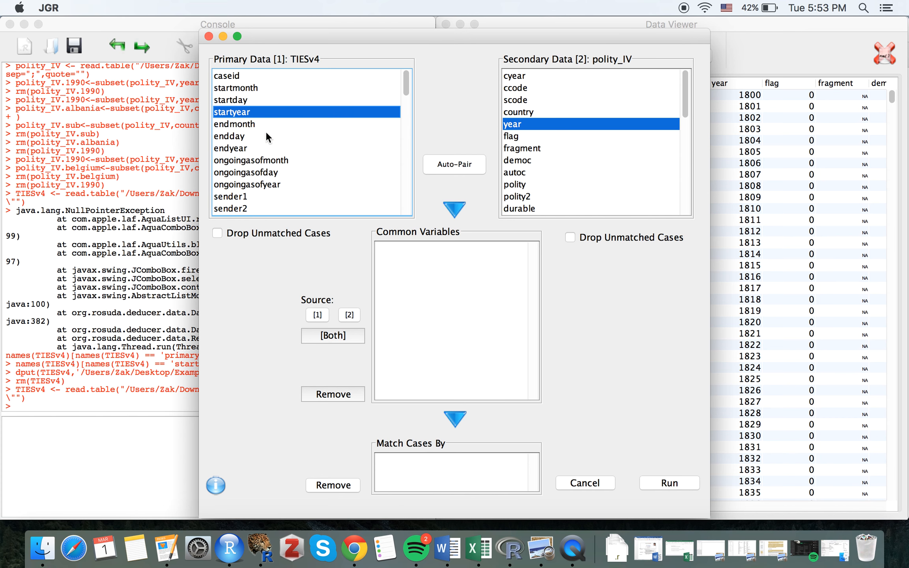
pyautogui.scroll(-5, 265, 136)
pyautogui.click(252, 173)
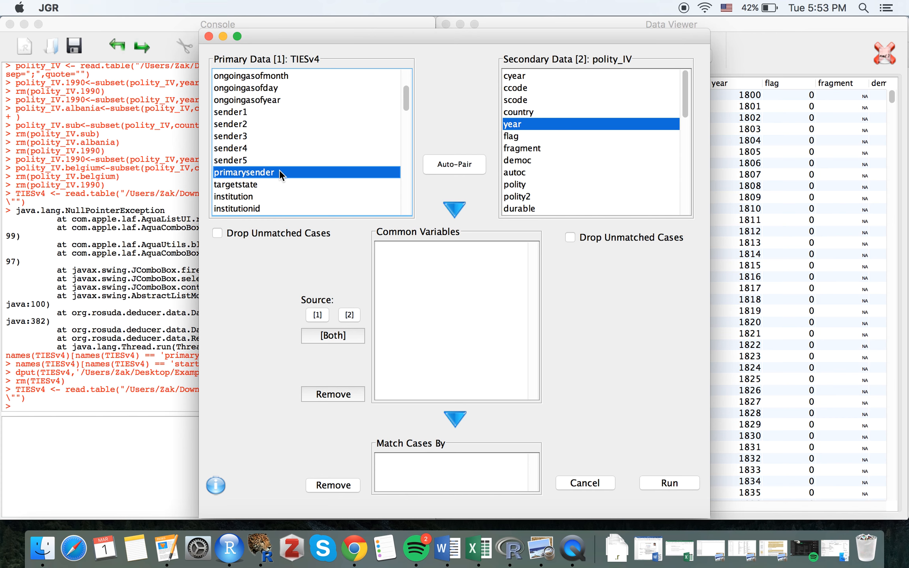
pyautogui.scroll(5, 297, 134)
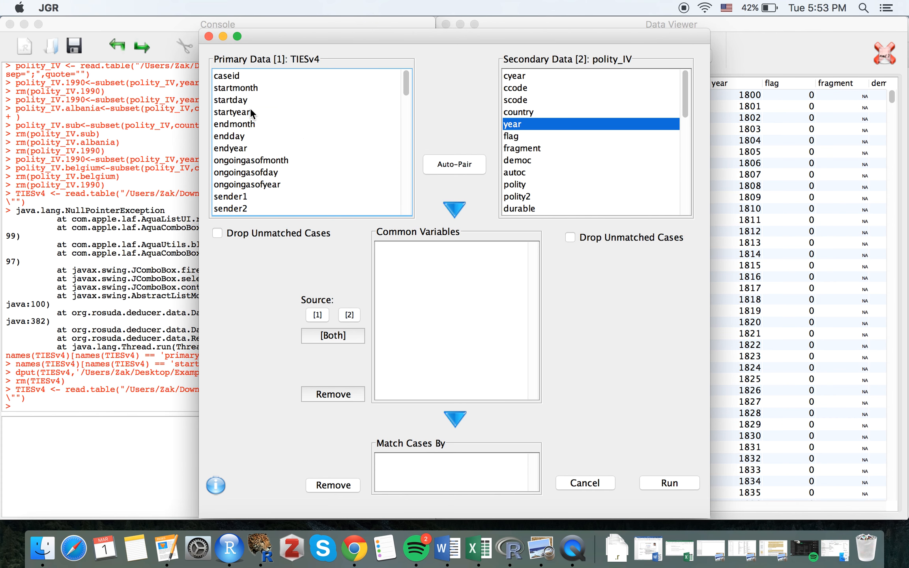
pyautogui.click(314, 111)
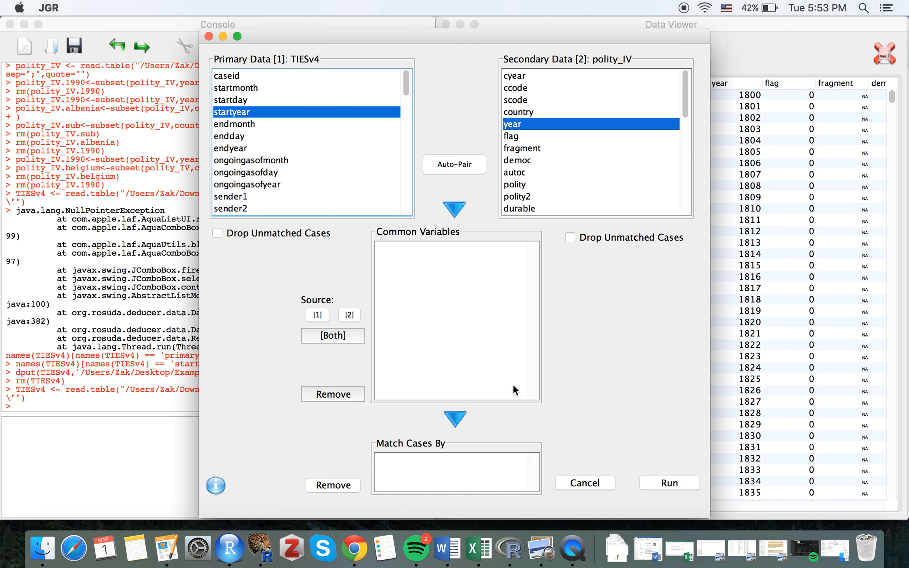
pyautogui.click(600, 480)
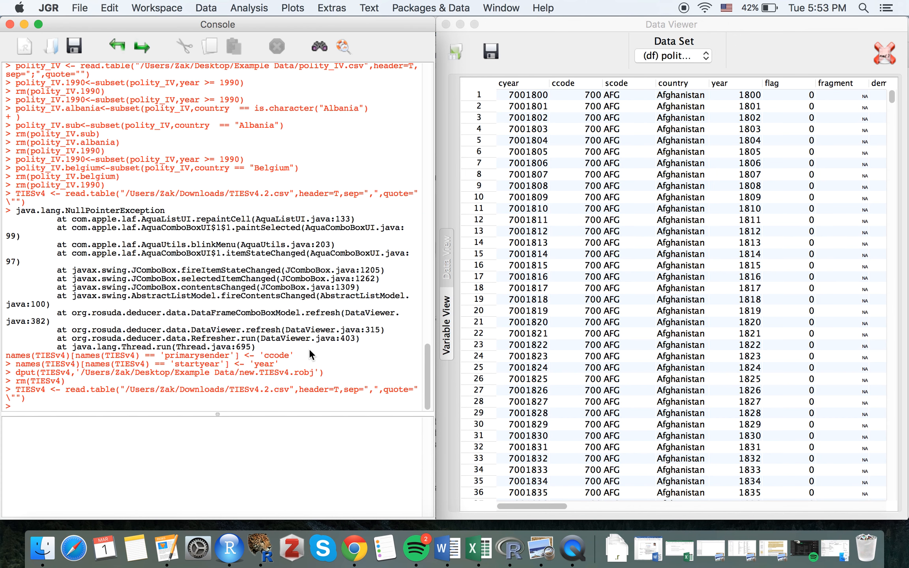
pyautogui.click(120, 455)
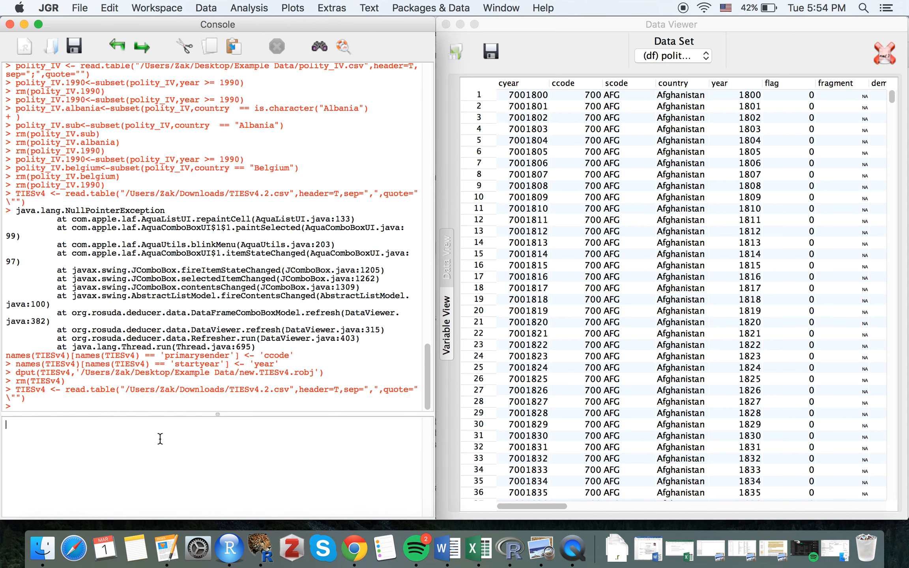
pyautogui.write("names(df)[names(df) == 'old.var.name'] <- 'new.var.name'")
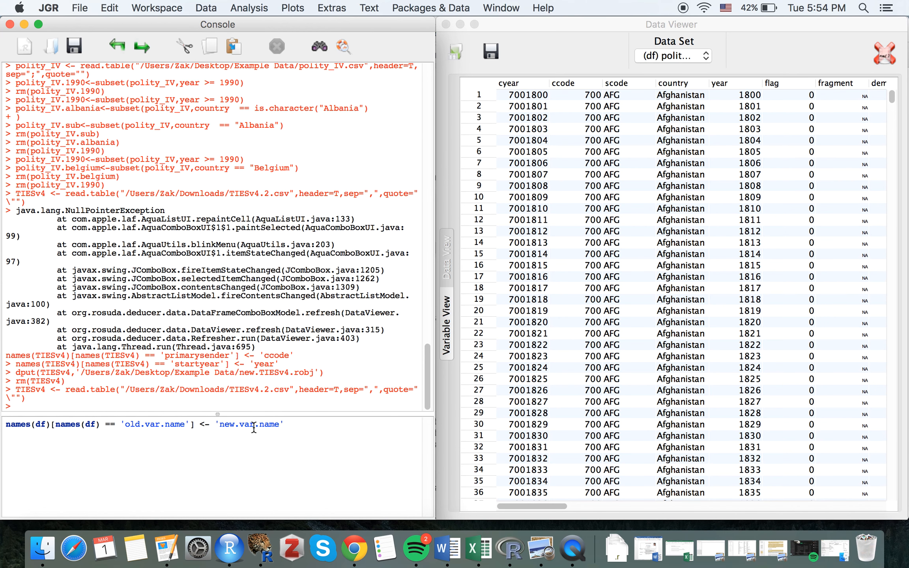
pyautogui.moveTo(294, 426); pyautogui.dragTo(2, 426)
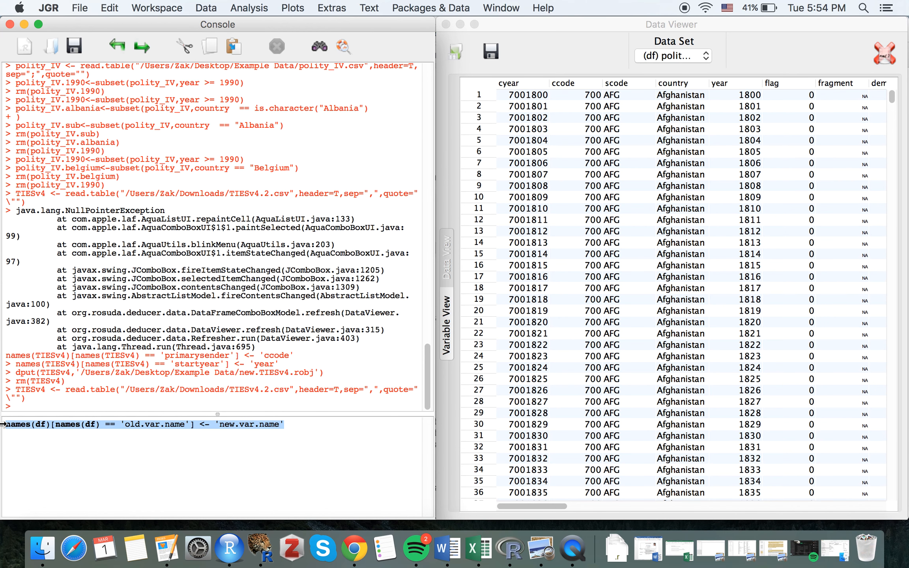
pyautogui.press('super+x')
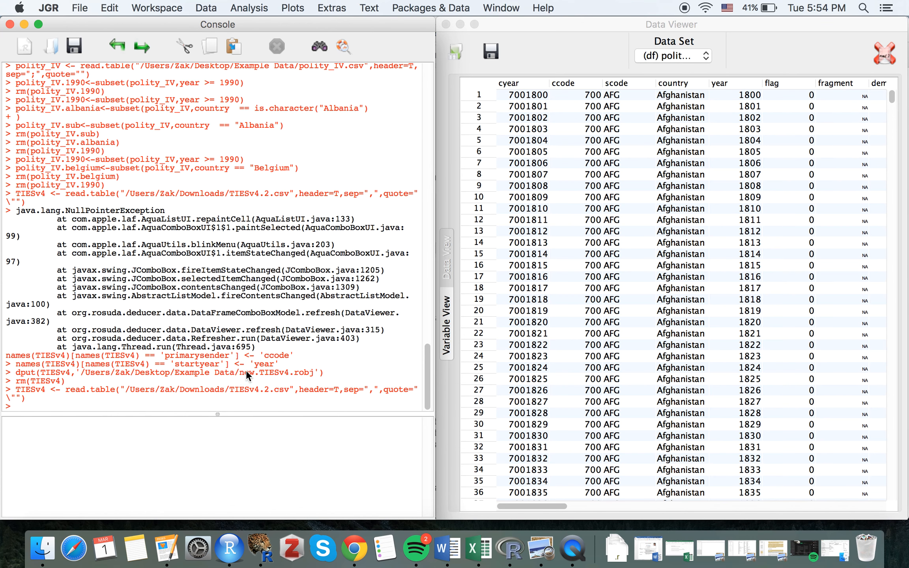
# Rename the startyear variable of TIESv4 to year by rerunning names(TIESv4)[names(TIESv4) == 'startyear'] <- 'year' from the console history.
pyautogui.moveTo(294, 355)
pyautogui.mouseDown()
pyautogui.moveTo(8, 359)
pyautogui.moveTo(273, 355)
pyautogui.moveTo(284, 364)
pyautogui.mouseUp()
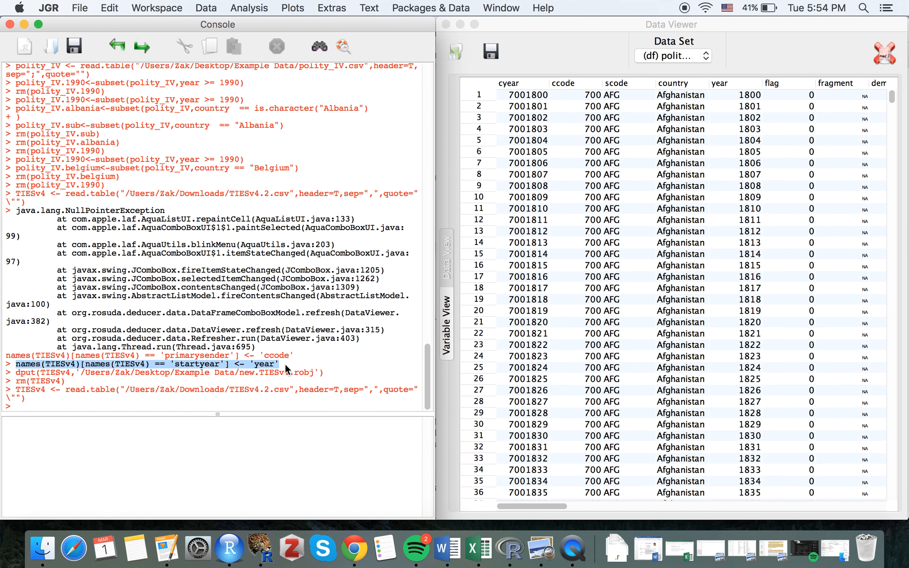
pyautogui.press('super+c')
pyautogui.click(184, 446)
pyautogui.press('super+v')
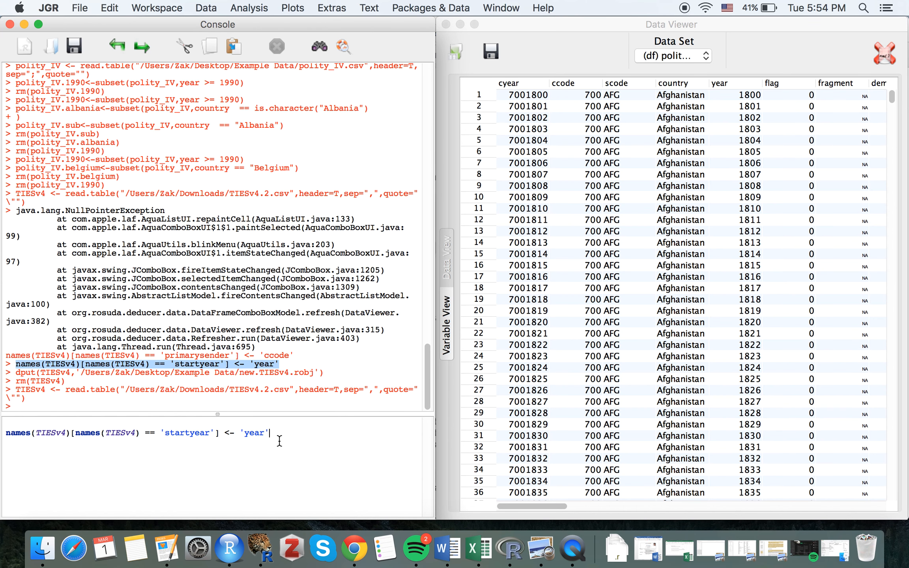
pyautogui.press('Return')
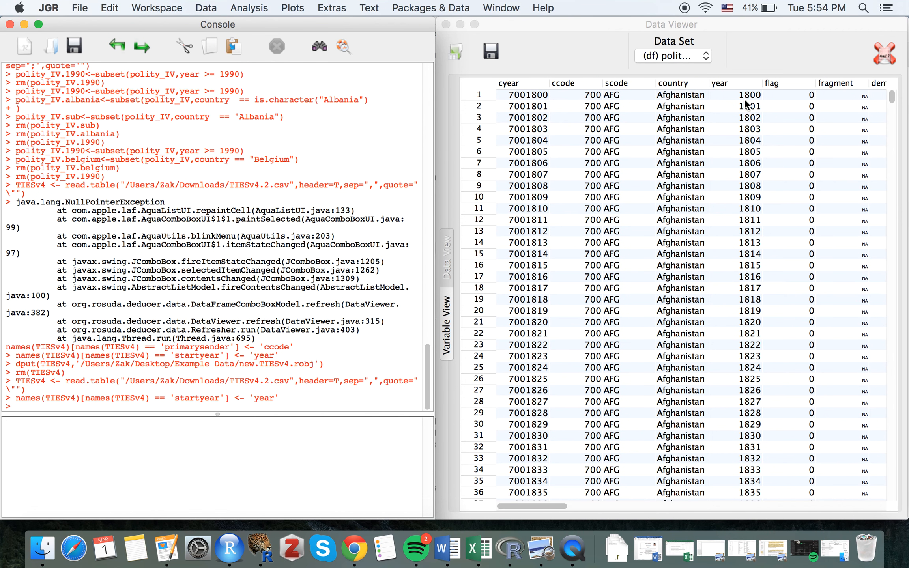
# Display the TIESv4 data set in the Data Viewer and check the name of its fourth column.
pyautogui.click(694, 62)
pyautogui.click(687, 58)
pyautogui.click(683, 56)
pyautogui.click(670, 64)
pyautogui.click(666, 62)
pyautogui.click(660, 63)
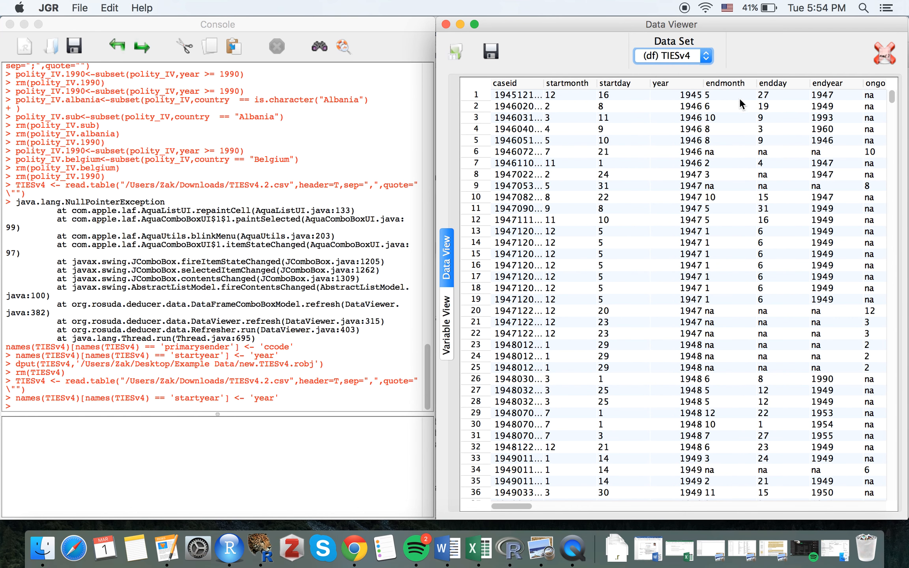
pyautogui.click(668, 80)
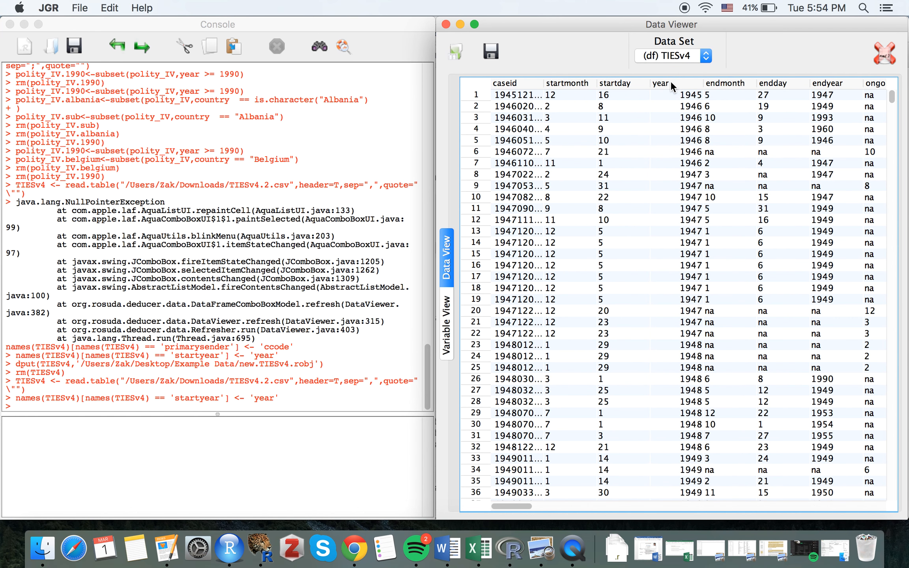
# Find the primarysender column in TIESv4 and widen it so its full name can be read.
pyautogui.hscroll(3, 628, 259)
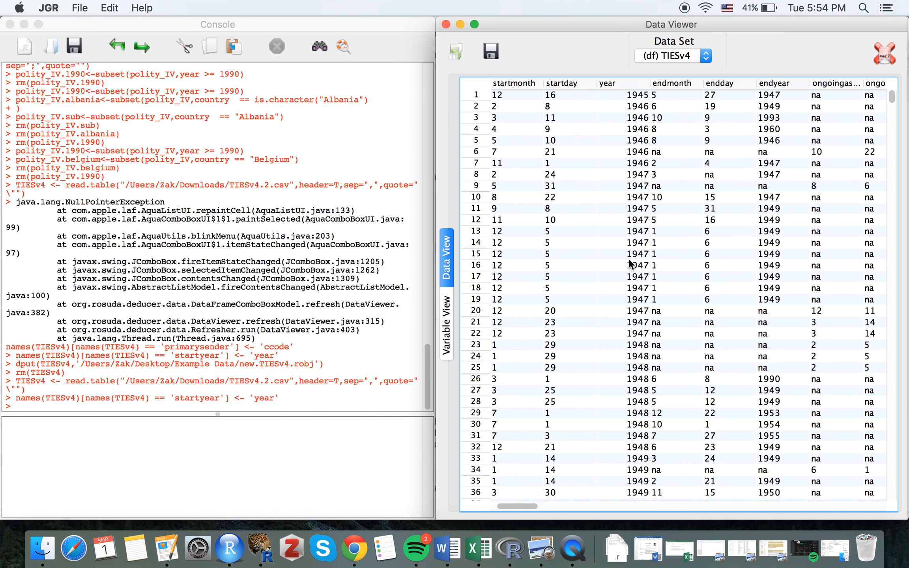
pyautogui.hscroll(6, 629, 261)
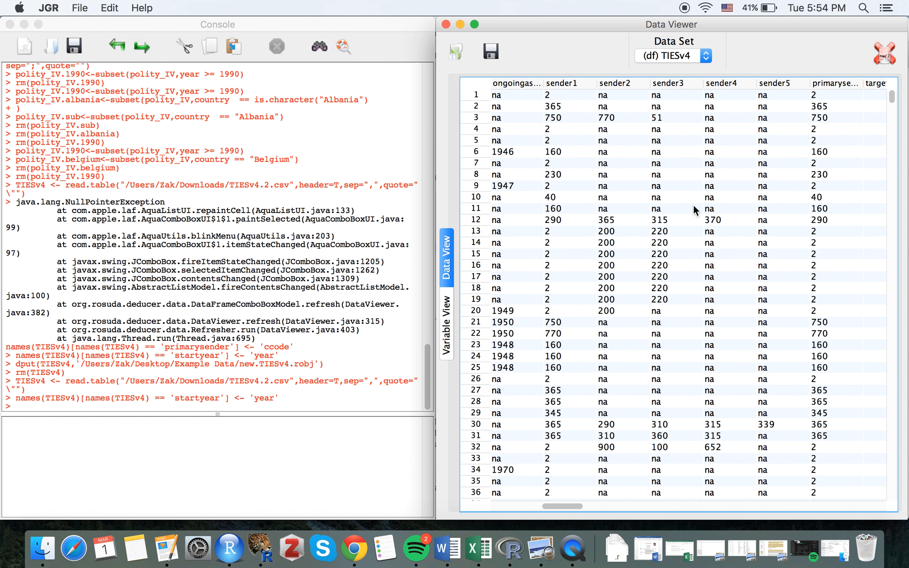
pyautogui.moveTo(862, 83); pyautogui.dragTo(883, 82)
# Rename the primarysender variable of TIESv4 to ccode by rerunning names(TIESv4)[names(TIESv4) == 'primarysender'] <- 'ccode' from the console history.
pyautogui.click(77, 461)
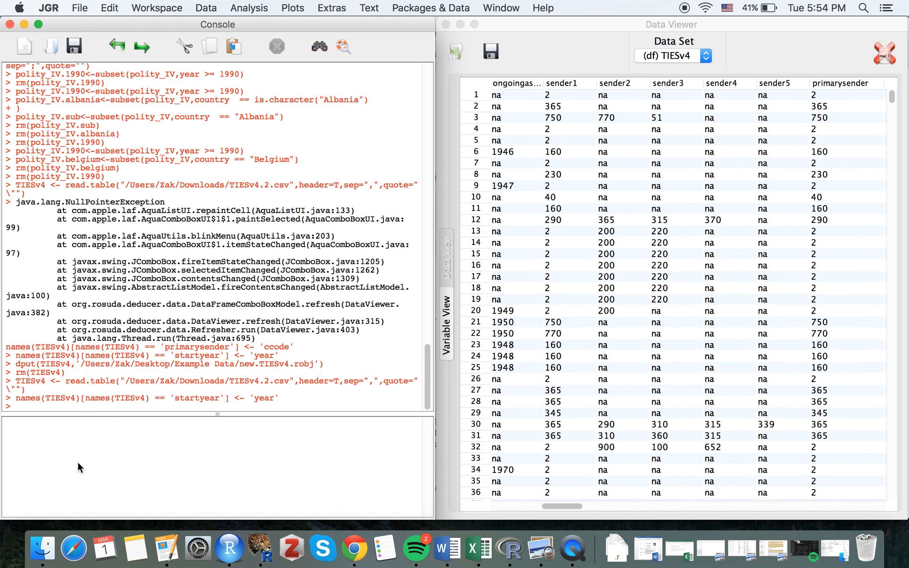
pyautogui.moveTo(294, 347); pyautogui.dragTo(7, 348)
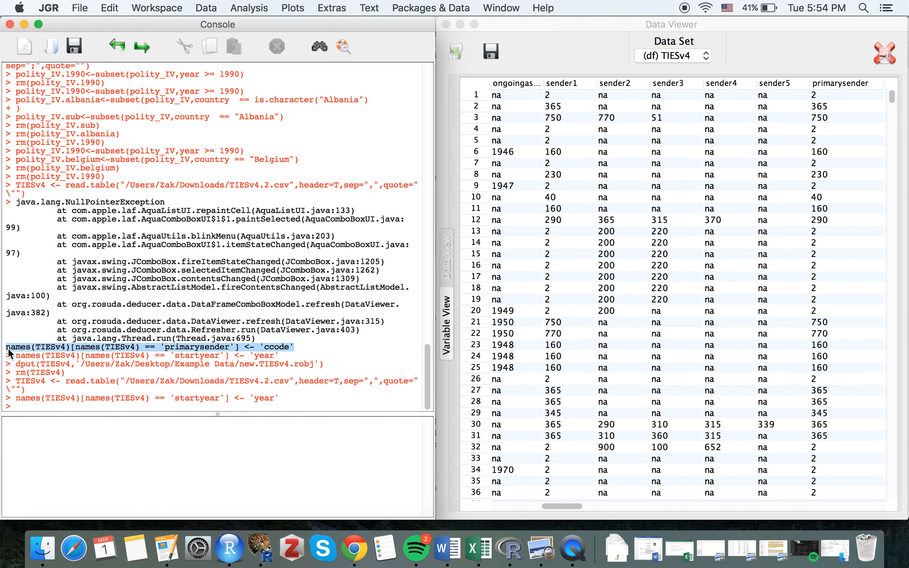
pyautogui.click(56, 440)
pyautogui.press('super+v')
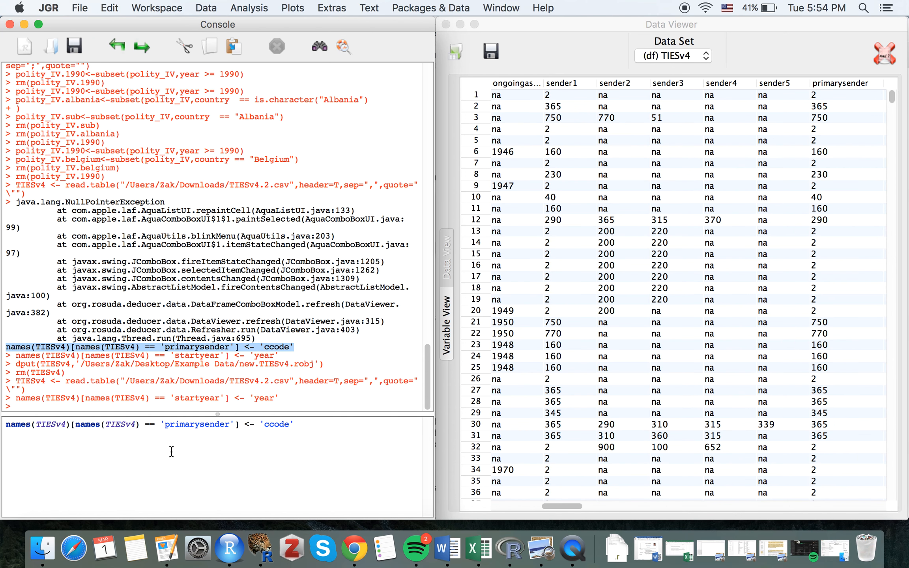
pyautogui.press('Return')
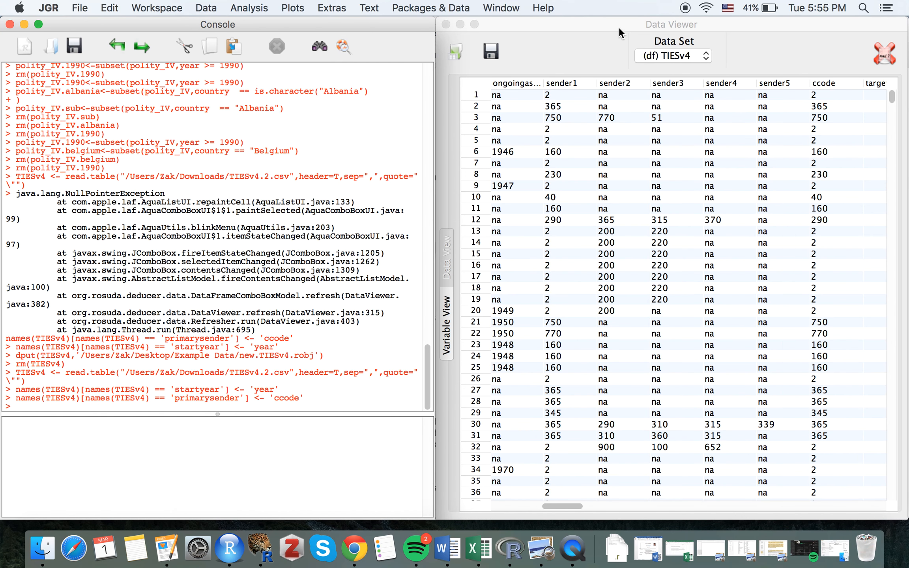
# Save the TIESv4 data set as TIESv4.new in the Example Data folder on the Desktop.
pyautogui.click(592, 38)
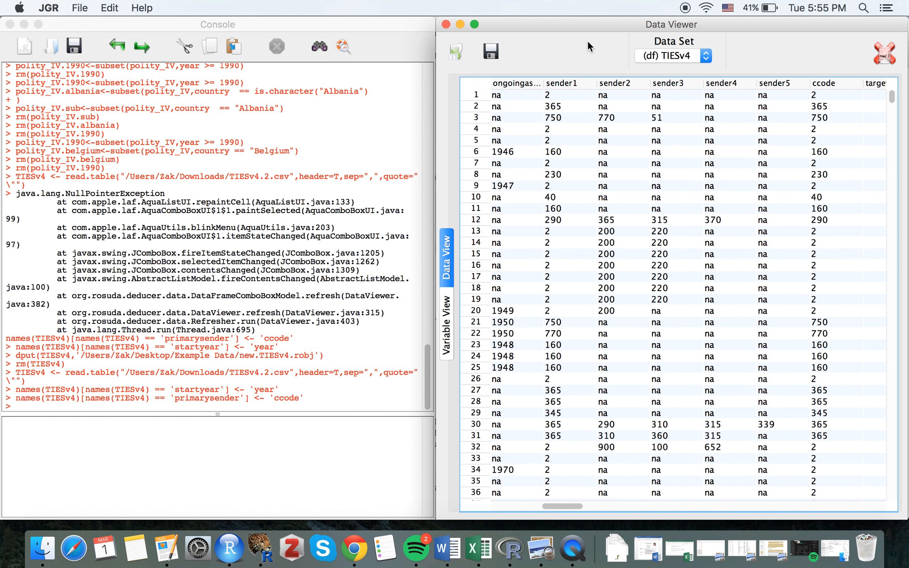
pyautogui.click(490, 50)
pyautogui.click(411, 192)
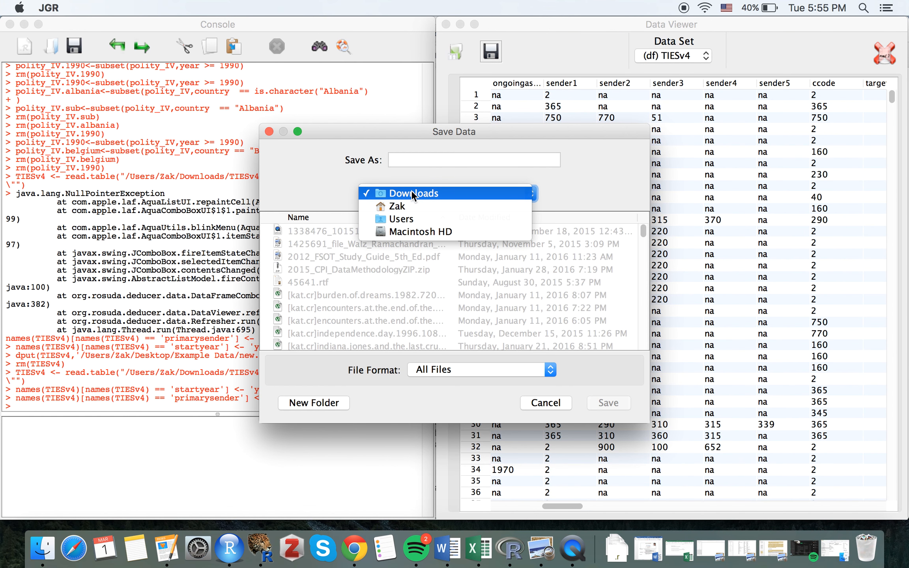
pyautogui.click(406, 206)
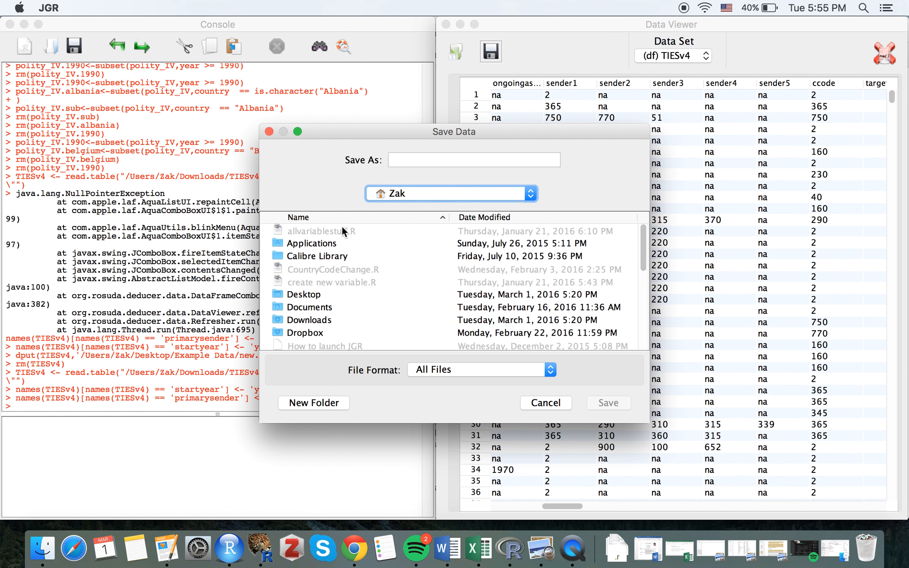
pyautogui.doubleClick(308, 296)
pyautogui.doubleClick(320, 255)
pyautogui.click(416, 165)
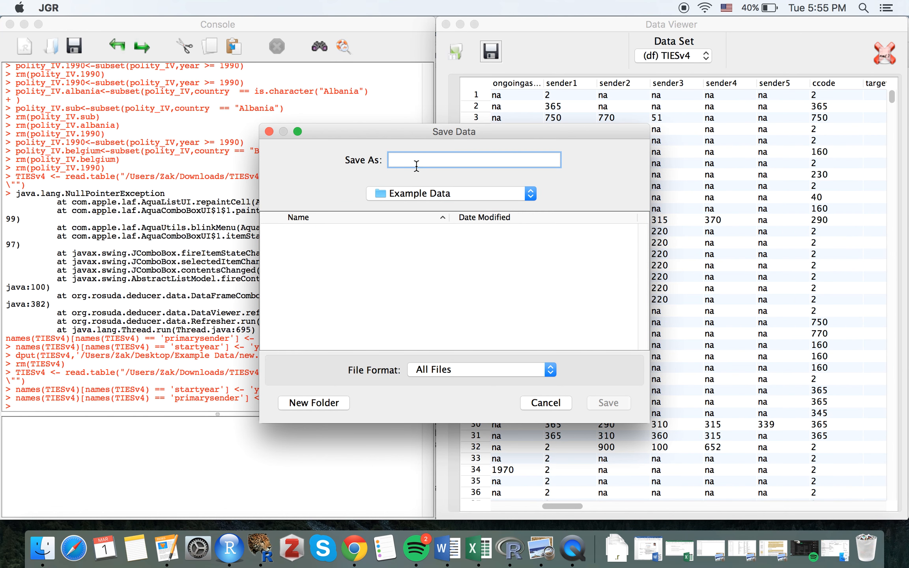
pyautogui.write('TIESv')
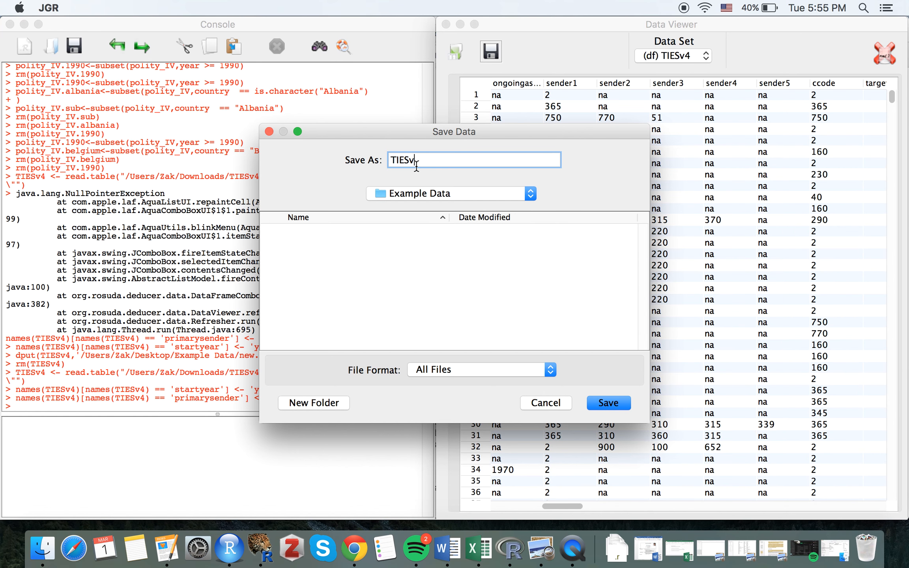
pyautogui.write('4.new')
pyautogui.click(604, 401)
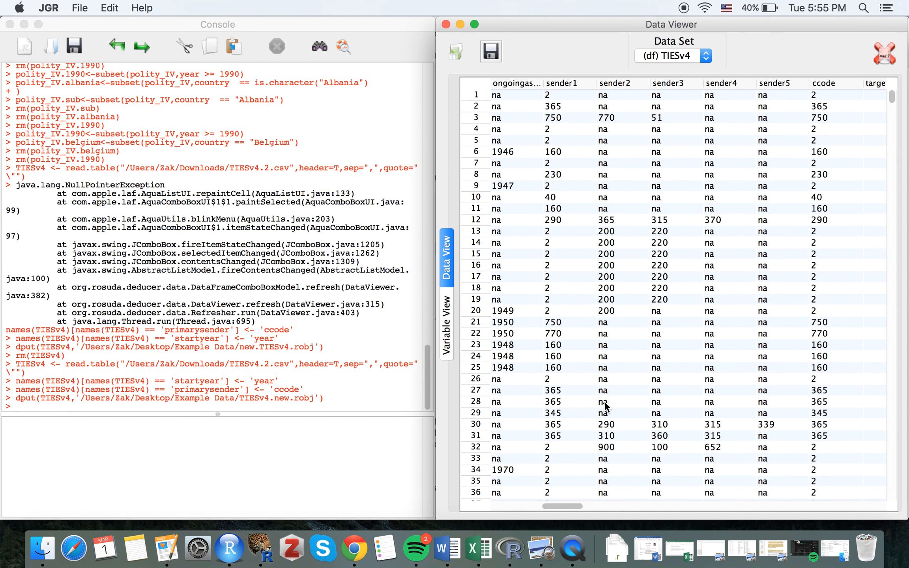
# Load the saved TIESv4.new.robj file from the Example Data folder, keeping the suggested set name.
pyautogui.click(354, 433)
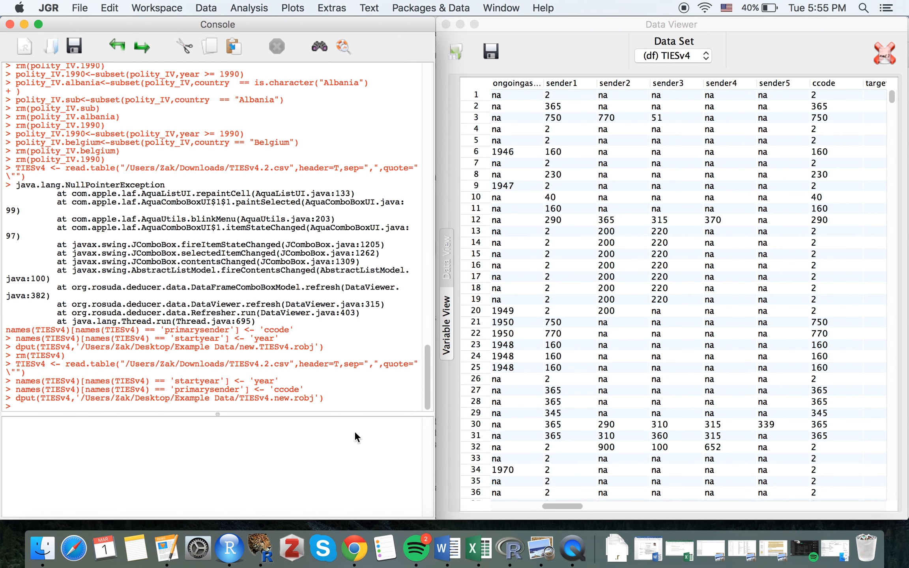
pyautogui.click(459, 52)
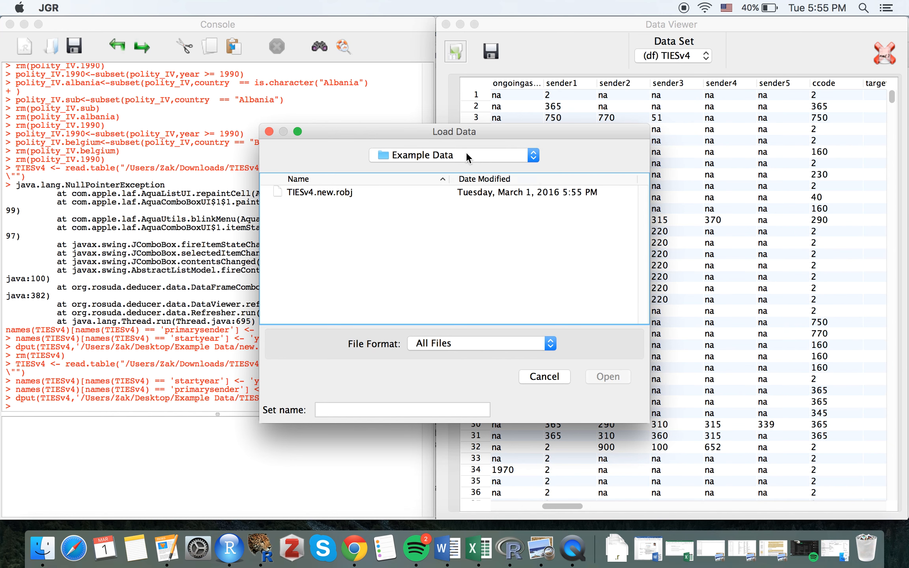
pyautogui.click(465, 152)
pyautogui.click(466, 152)
pyautogui.click(347, 191)
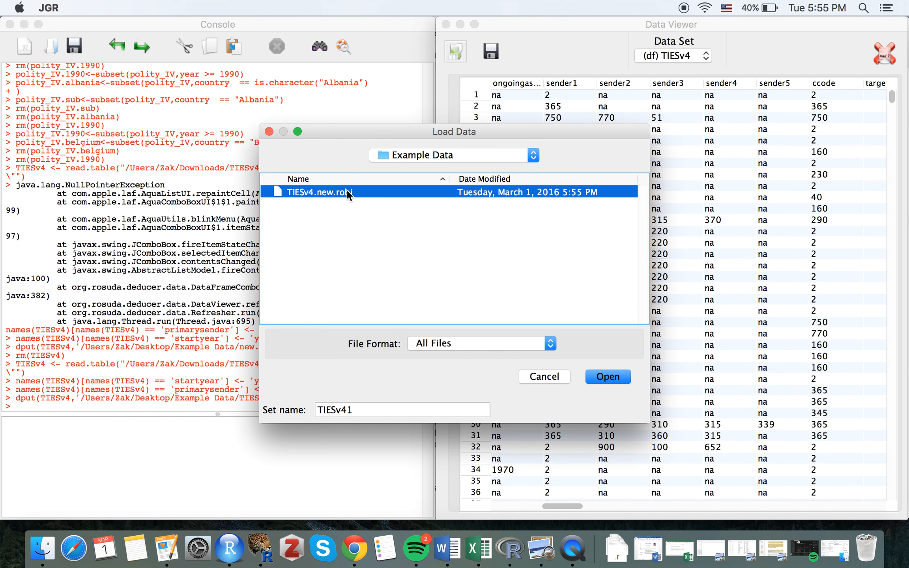
pyautogui.click(599, 375)
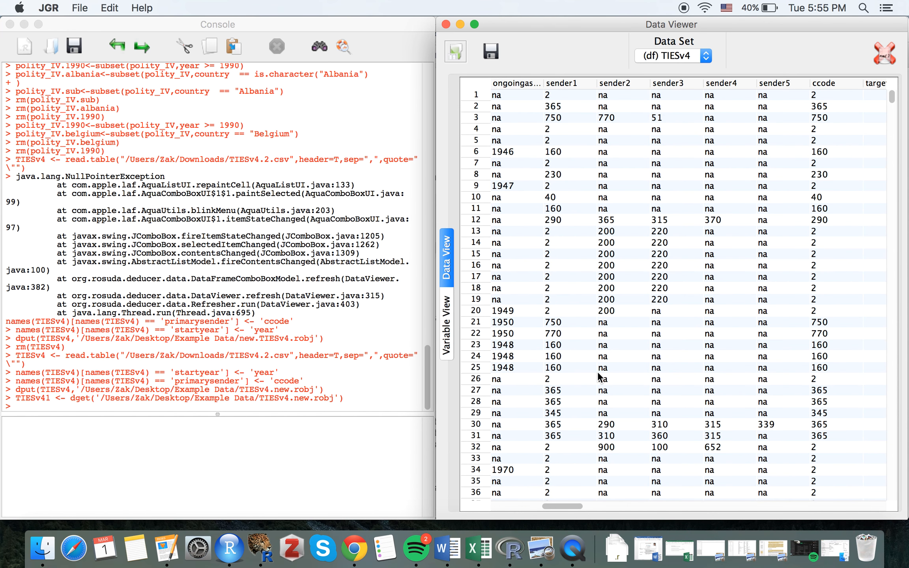
# Start a data merge with TIESv41 as the first data frame and polity_IV as the second, keeping the merged name data.merged.
pyautogui.click(289, 362)
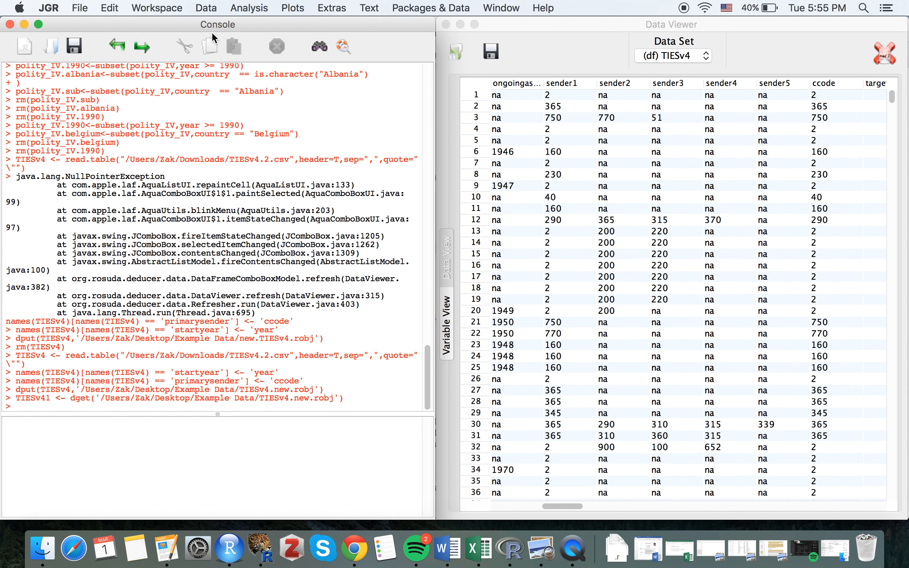
pyautogui.click(206, 8)
pyautogui.click(227, 123)
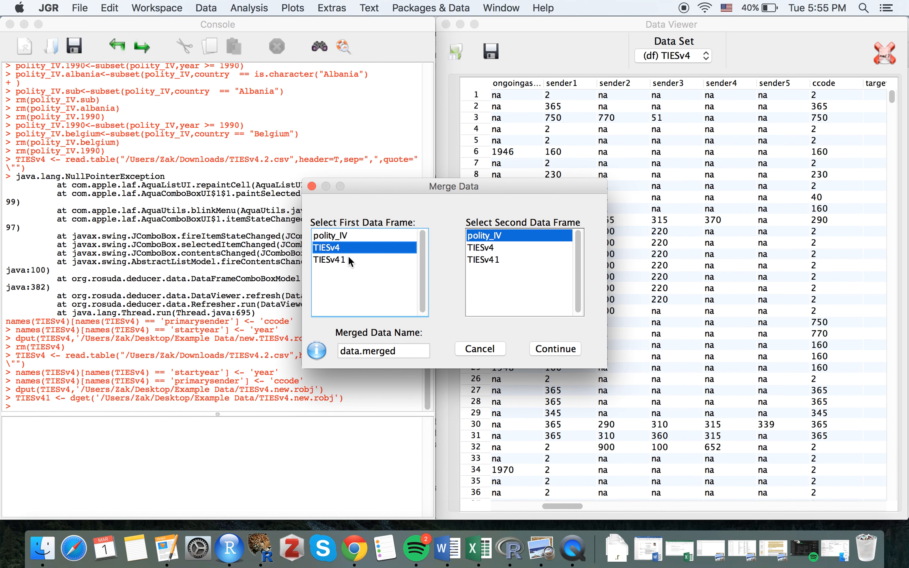
pyautogui.click(348, 256)
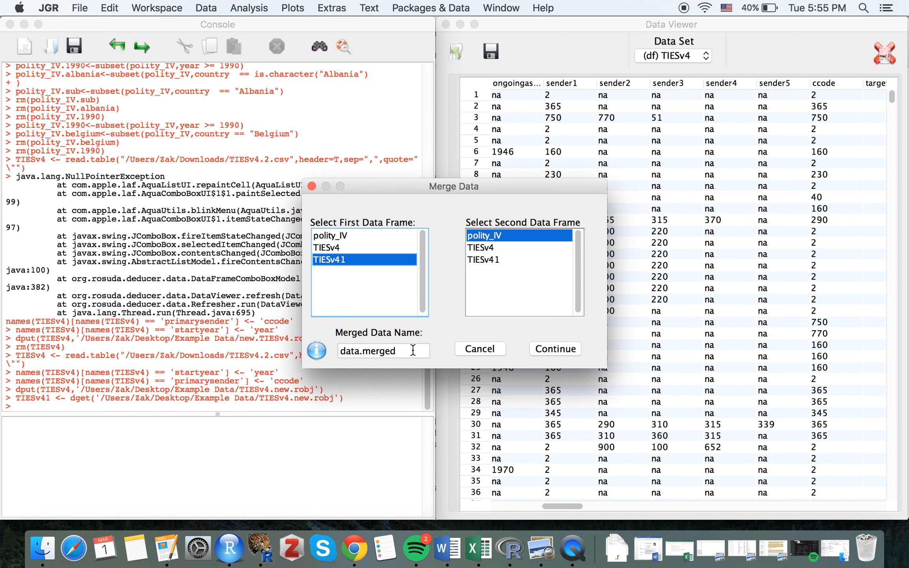
pyautogui.click(549, 346)
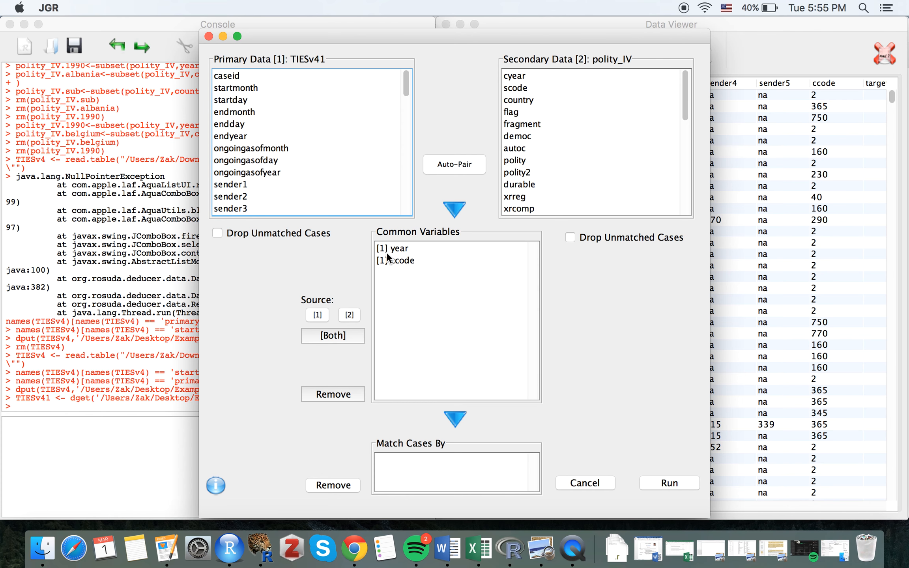
# Set the merge to match cases by the common variables year and ccode, and run it.
pyautogui.click(411, 247)
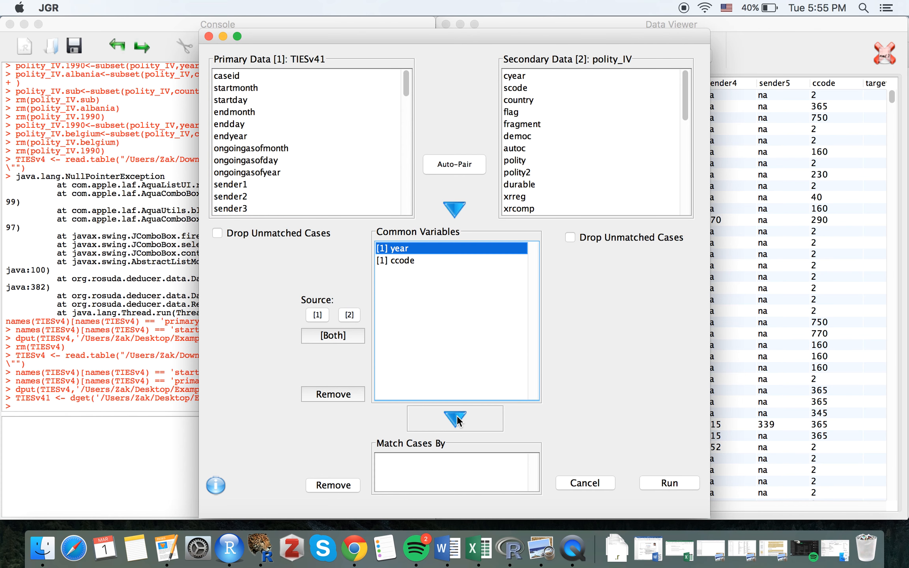
pyautogui.click(454, 418)
pyautogui.click(408, 247)
pyautogui.click(453, 417)
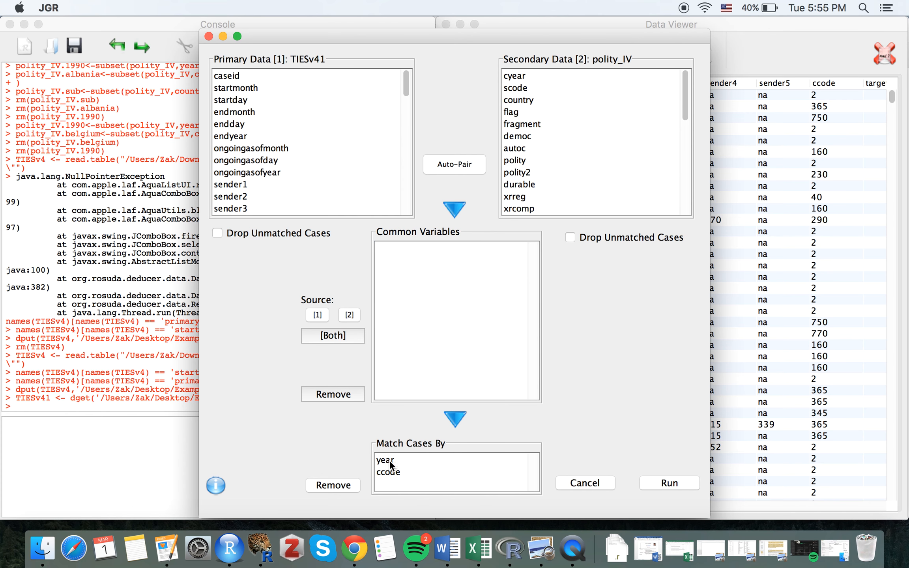
pyautogui.click(671, 483)
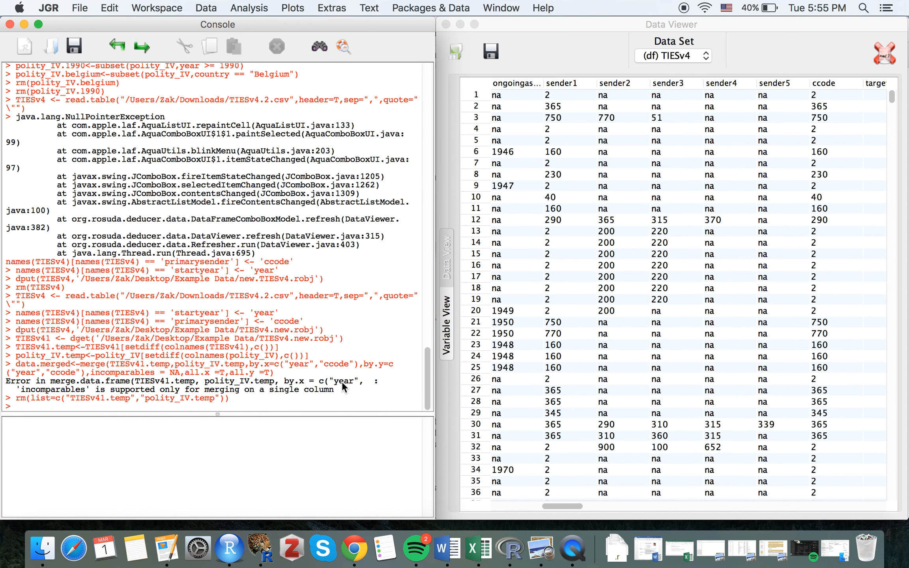
# Recall the failed merge commands in the console, delete ",incomparables = NA" from the merge call, and rerun them.
pyautogui.moveTo(345, 388); pyautogui.dragTo(6, 383)
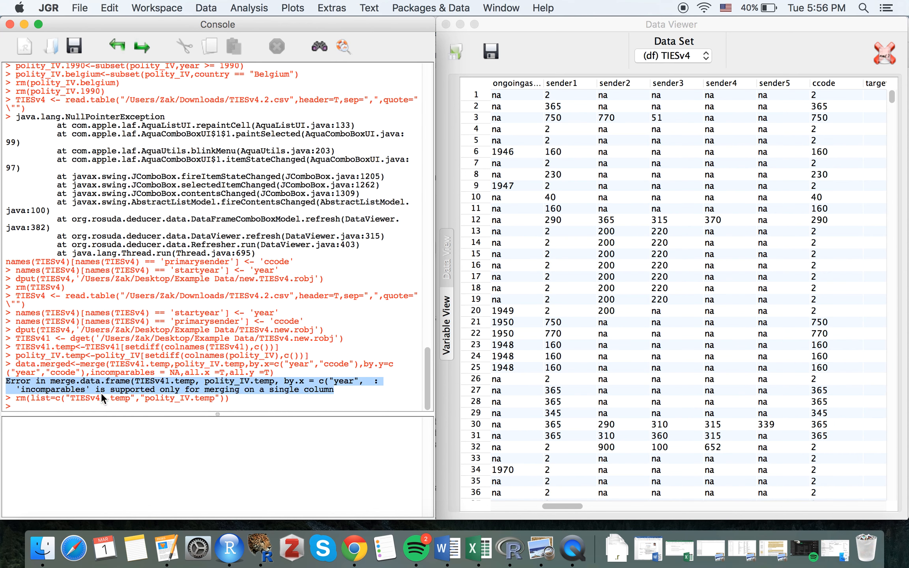
pyautogui.click(122, 377)
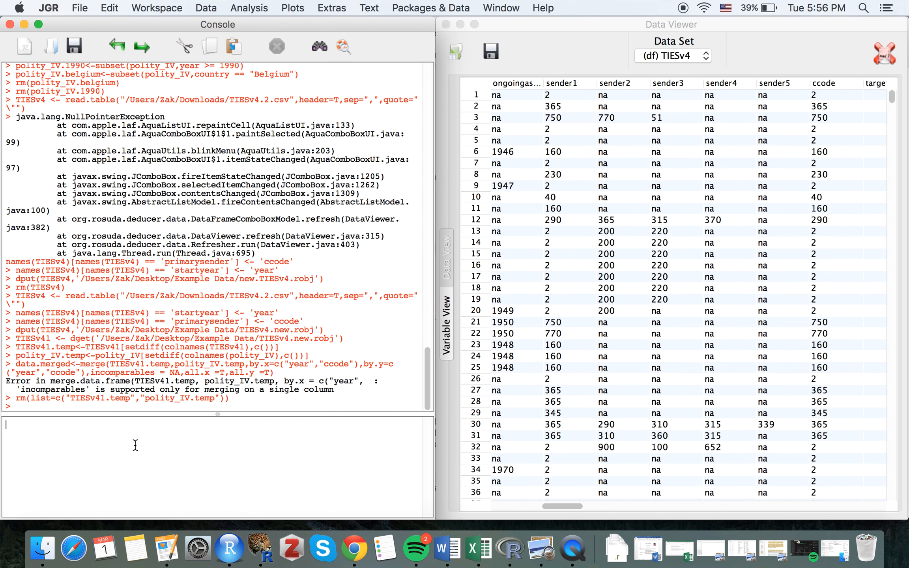
pyautogui.write('TIESv41.temp<-TIESv41[setdiff(colnames(TIESv41),c())] polity_IV.temp<-polity_IV[setdiff(colnames(polity_IV),c())] data.merged<-merge(TIESv41.temp,polity_IV.temp,by.x=c("year","ccode"),by.y=c("year","ccode"),incomparables = NA,all.x =T,all.y =T) rm(list=c("TIESv41.temp","polity_IV.temp"))')
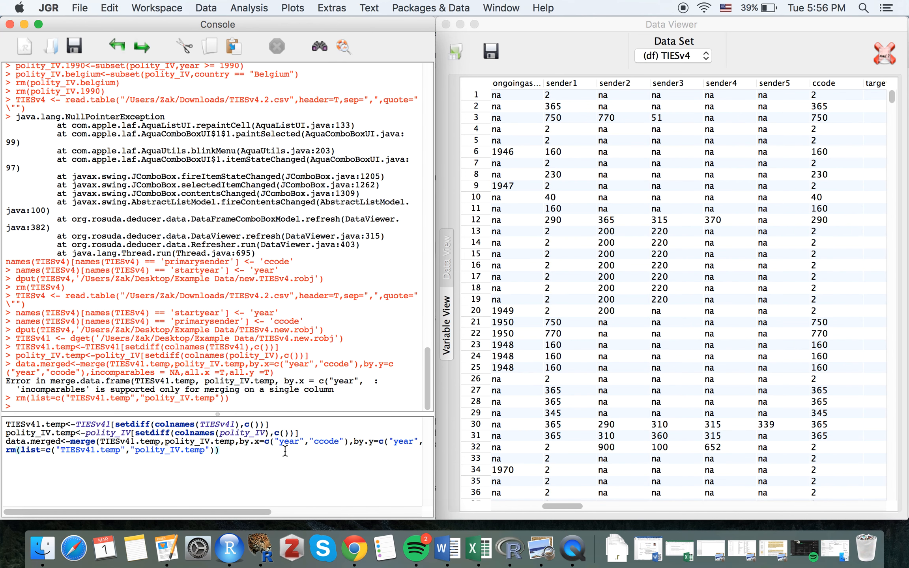
pyautogui.hscroll(5, 285, 450)
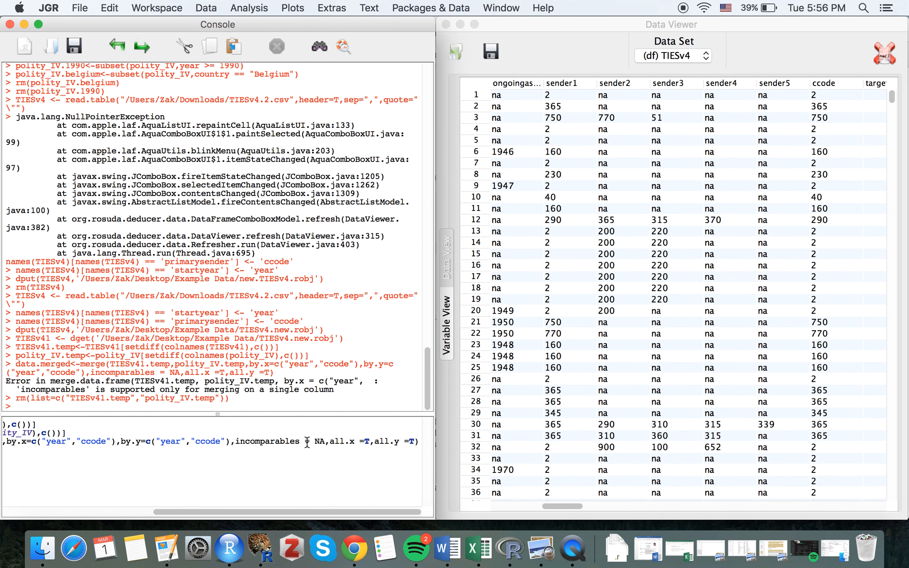
pyautogui.moveTo(324, 441); pyautogui.dragTo(234, 447)
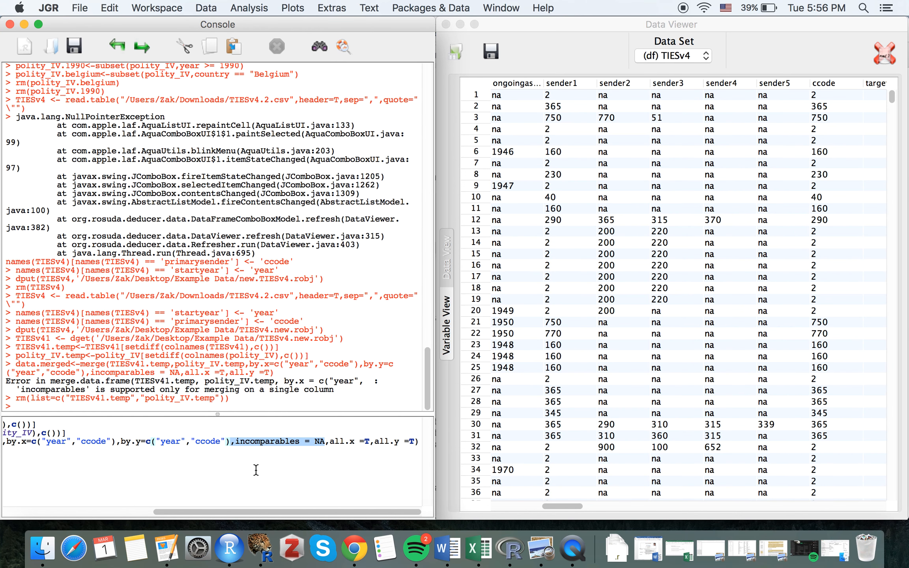
pyautogui.press('BackSpace')
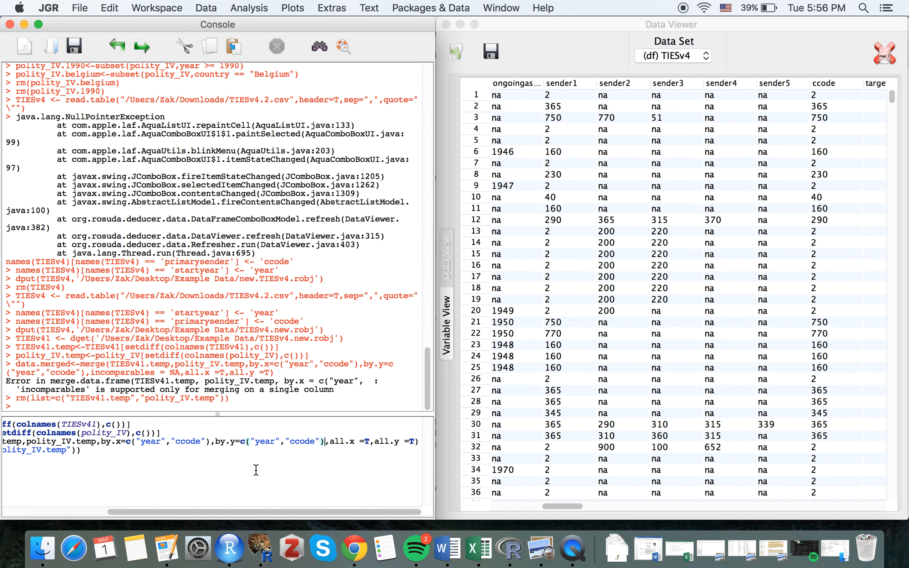
pyautogui.press('Return')
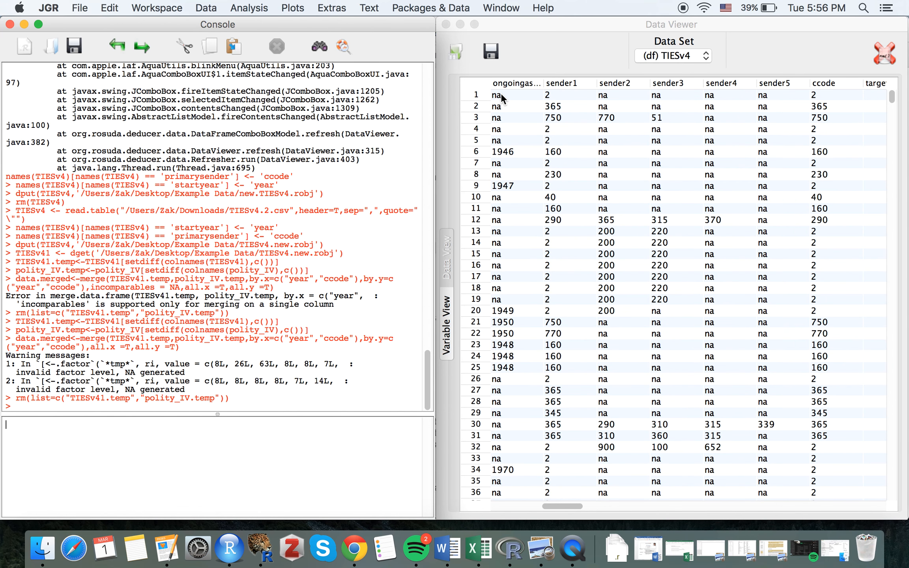
# Show the data.merged set in the Data Viewer and examine its first columns and its full variable list.
pyautogui.click(585, 48)
pyautogui.click(661, 52)
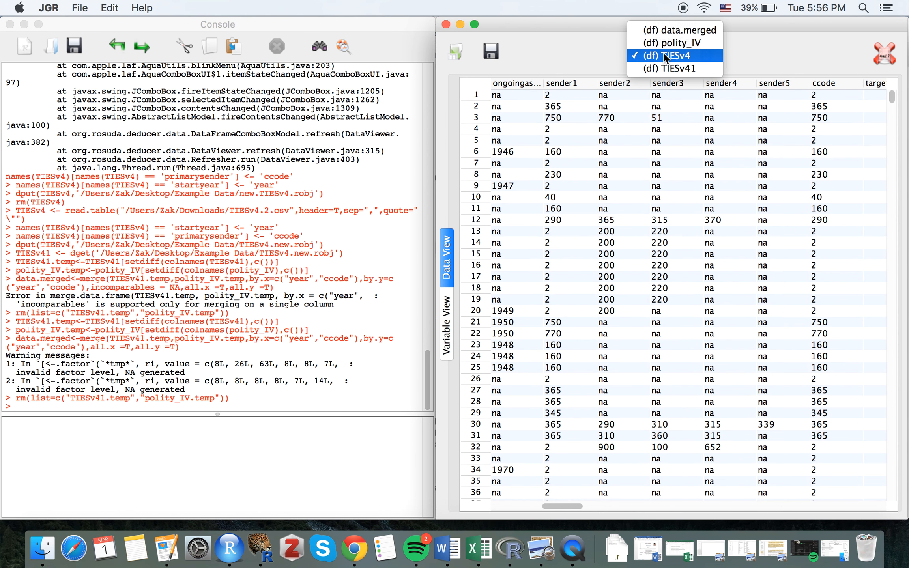
pyautogui.click(670, 32)
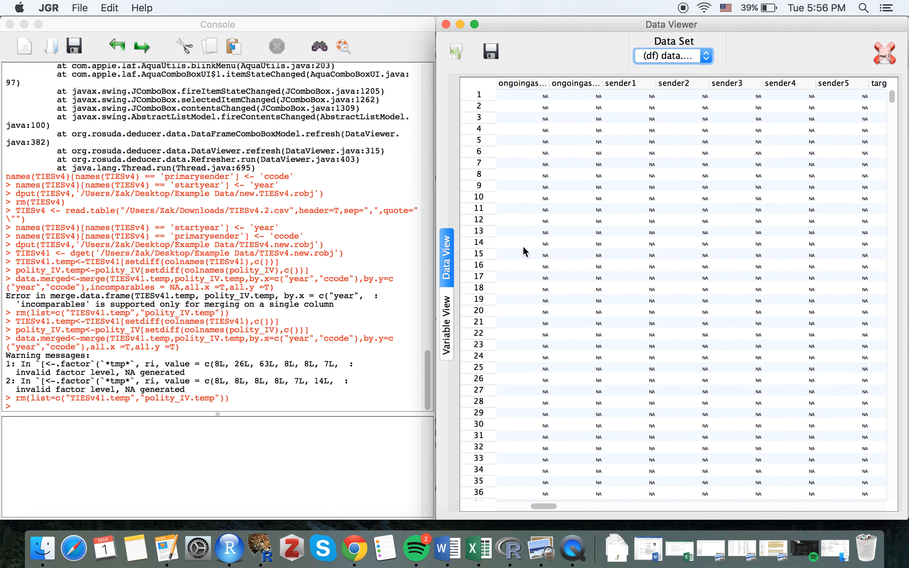
pyautogui.hscroll(-10, 606, 261)
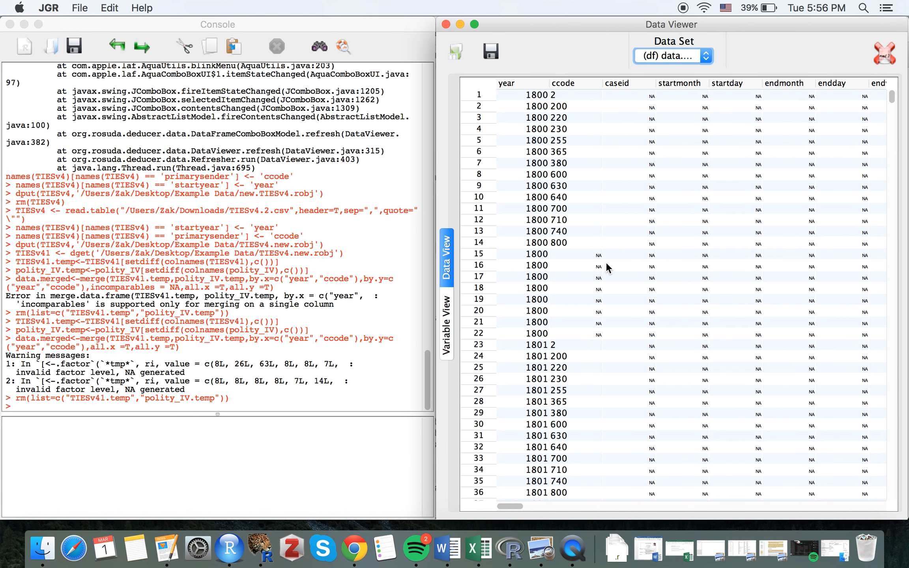
pyautogui.click(446, 339)
pyautogui.scroll(-20, 598, 362)
pyautogui.scroll(-3, 598, 361)
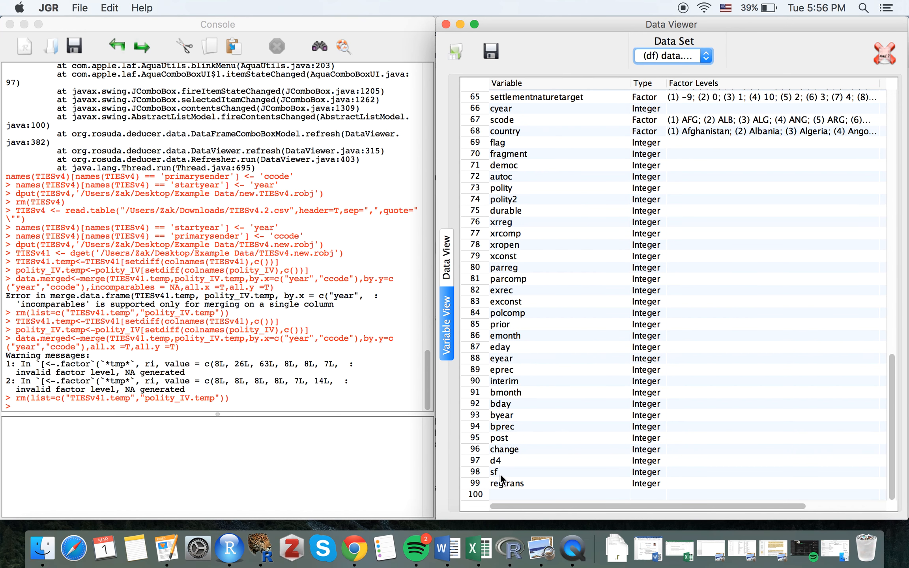
# Check the variable lists of polity_IV and TIESv4 against the merged set, and return to data.merged.
pyautogui.click(683, 56)
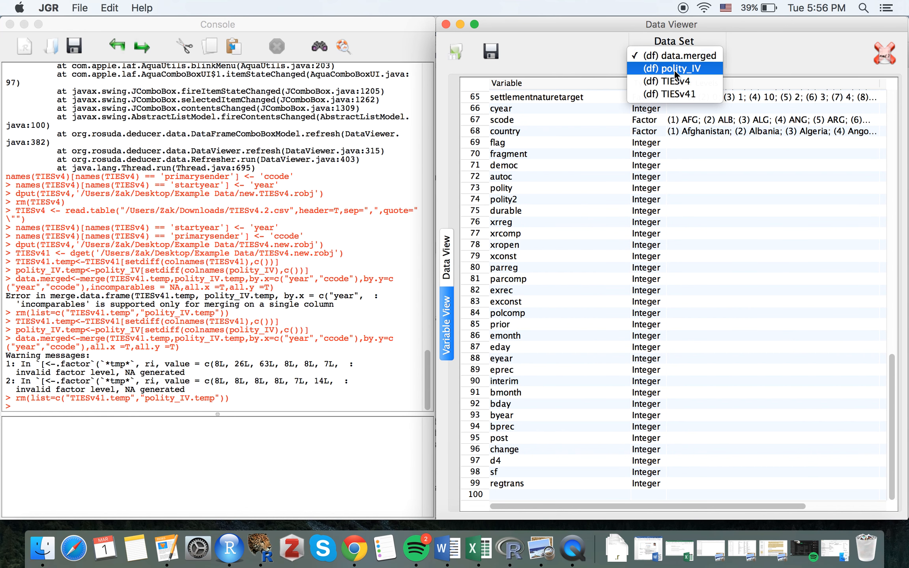
pyautogui.click(674, 69)
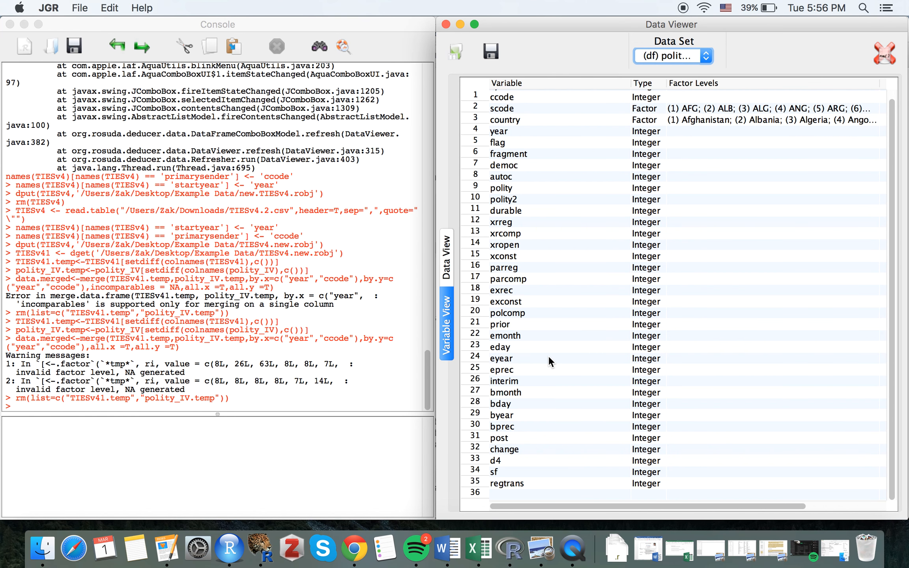
pyautogui.click(673, 62)
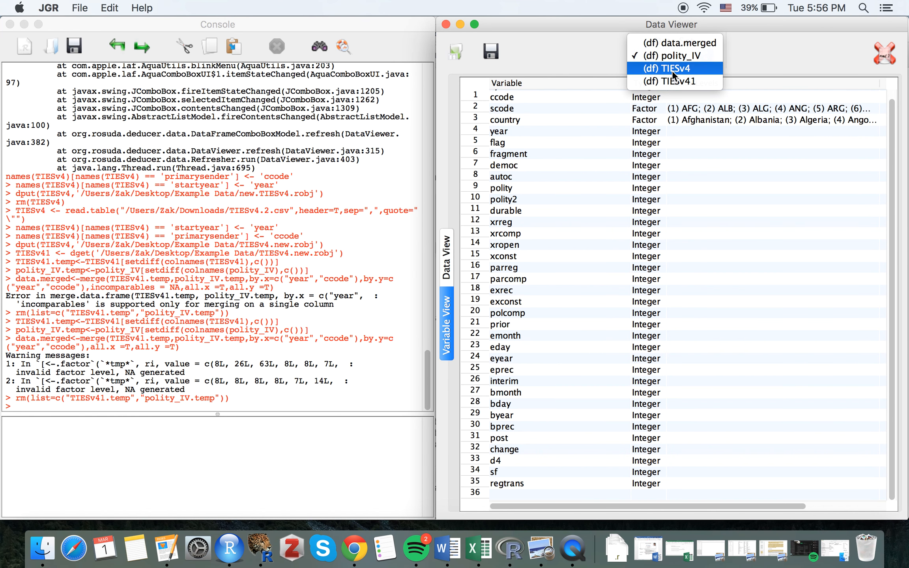
pyautogui.click(671, 70)
pyautogui.scroll(-10, 479, 457)
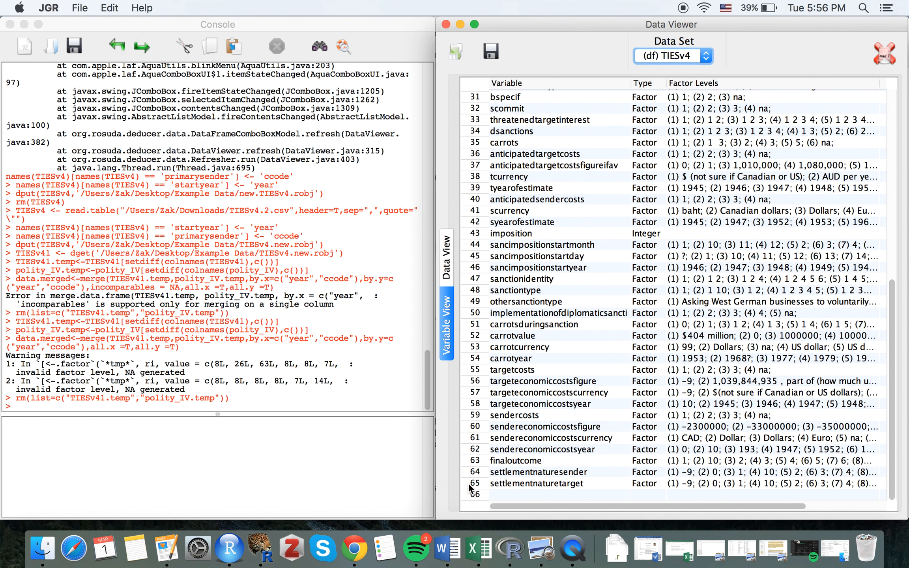
pyautogui.click(668, 62)
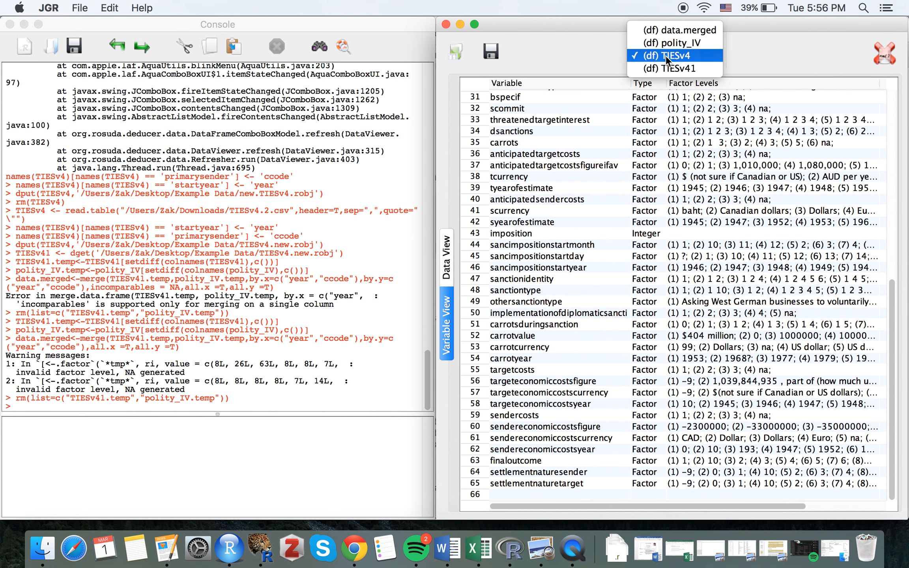
pyautogui.click(666, 32)
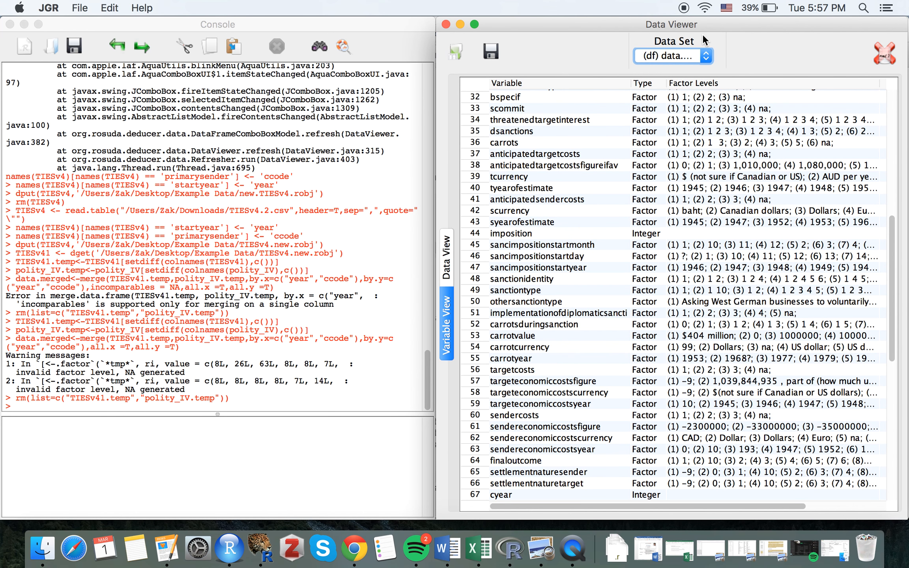